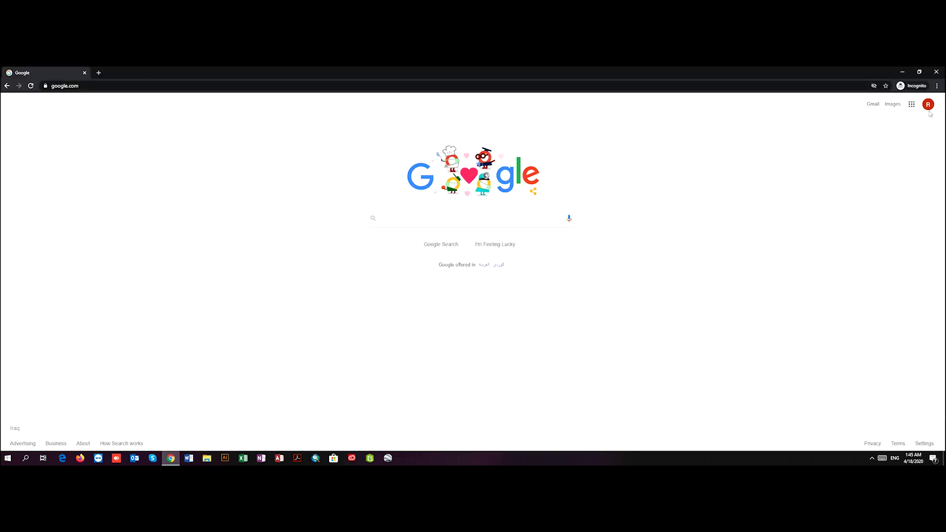
Turn on Enable IMAP under Gmail's Forwarding and POP/IMAP settings and save changes
click(874, 108)
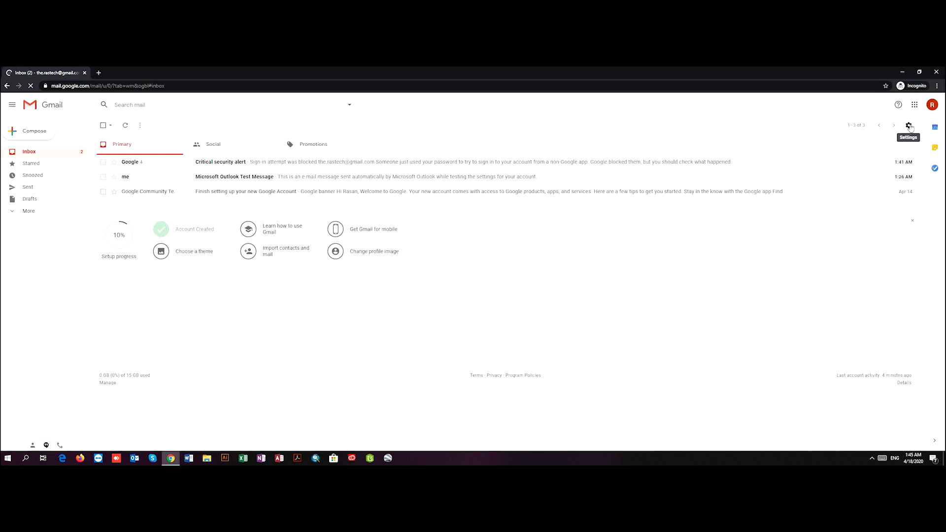
click(909, 126)
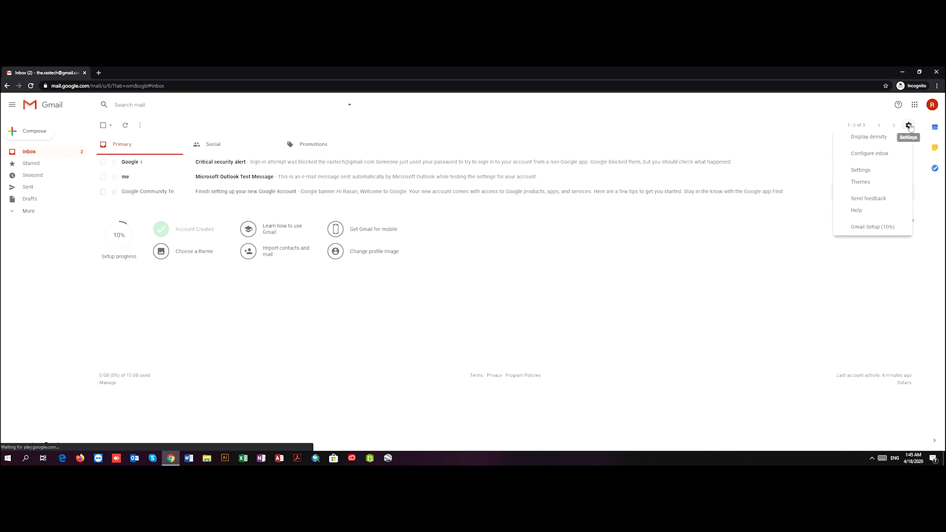
click(863, 170)
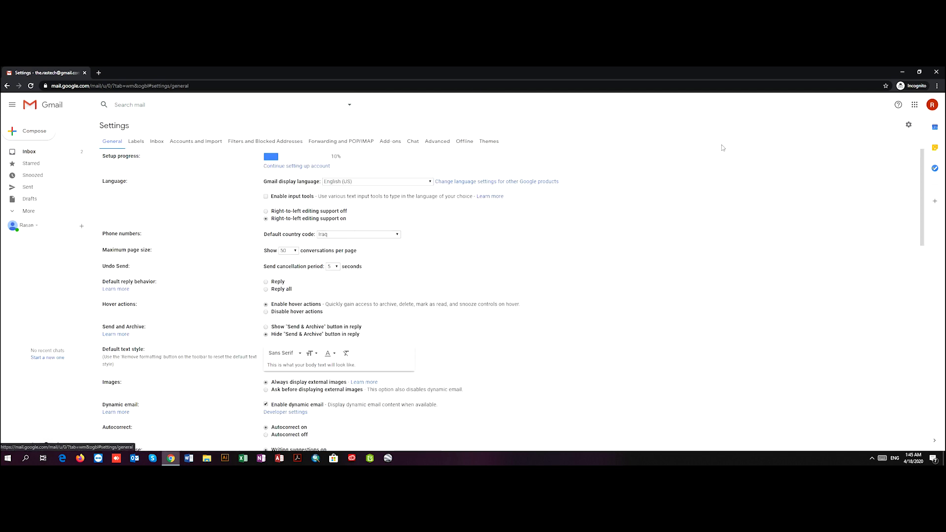
click(343, 142)
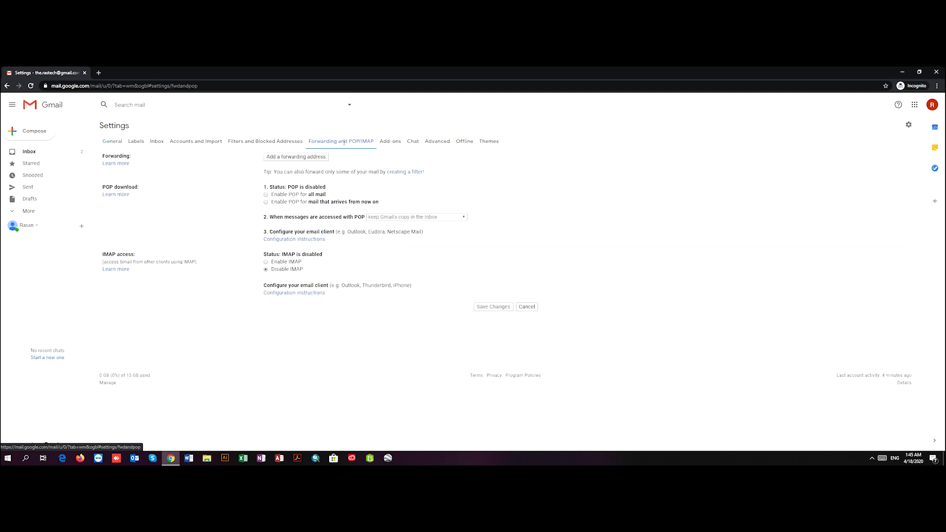
click(266, 262)
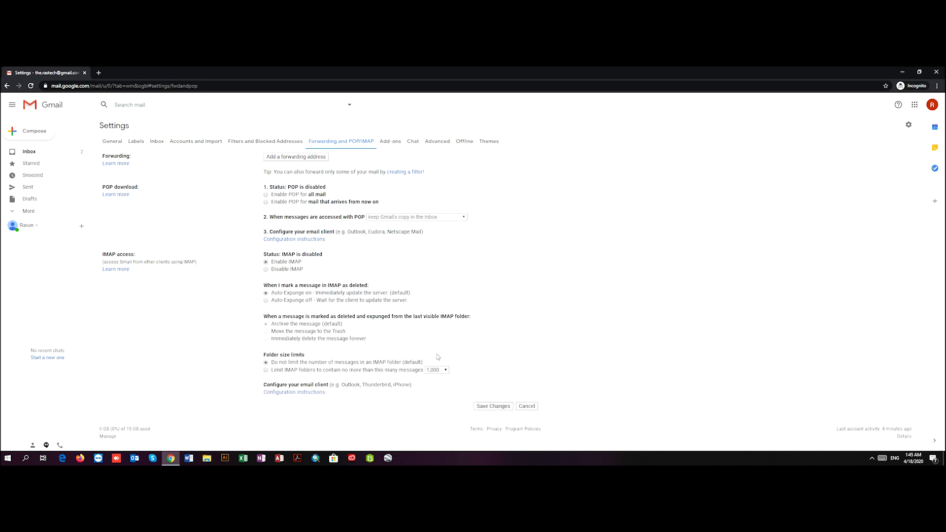
click(485, 407)
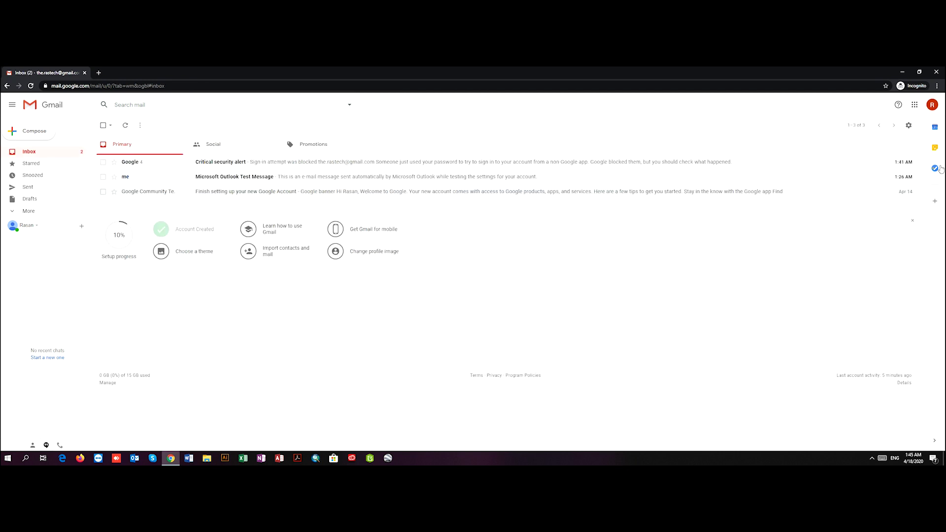
Open the Manage your Google Account page from the profile avatar menu
click(932, 105)
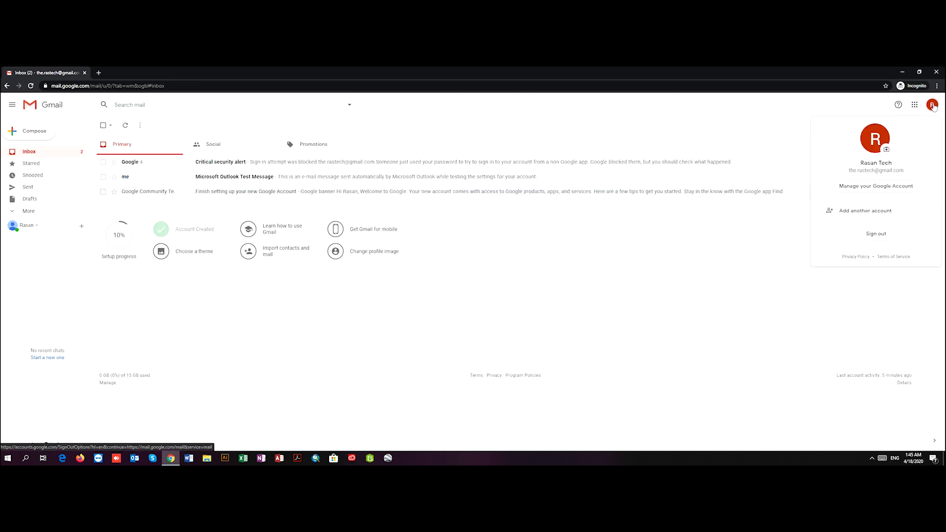
click(891, 190)
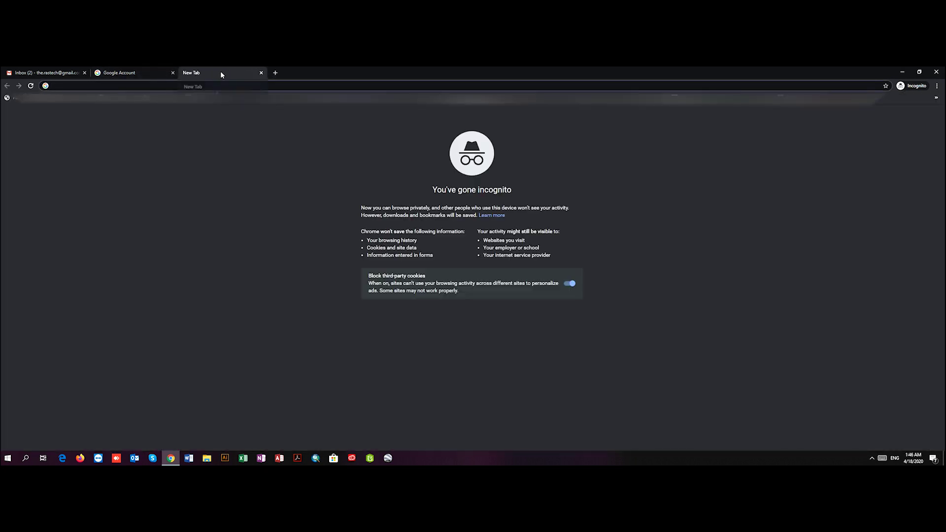
Enter myaccount.google.com/lesssecureapps in the new tab's address bar
text(my)
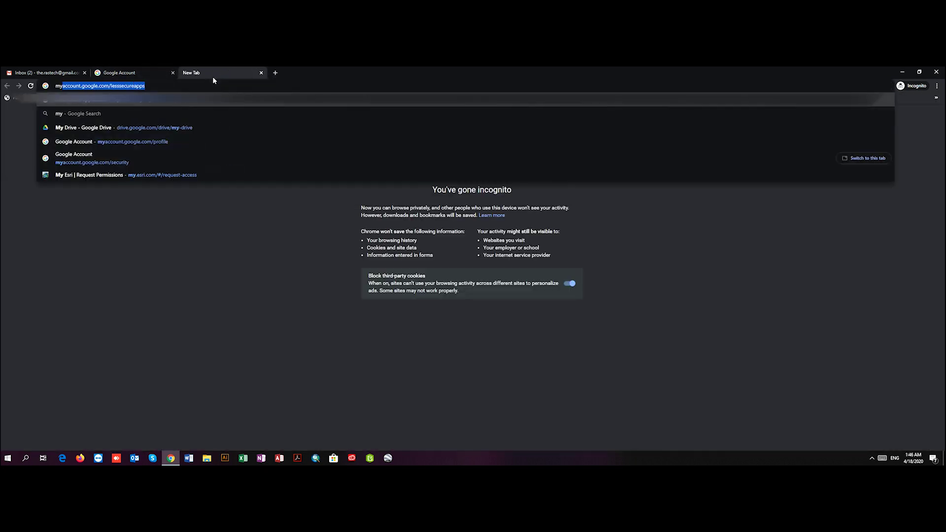
text(accou)
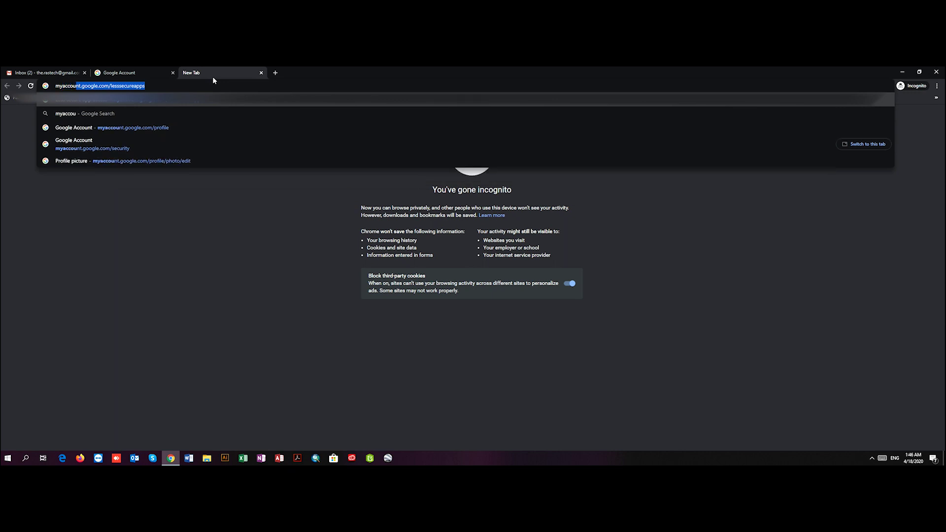
text(nt.goo)
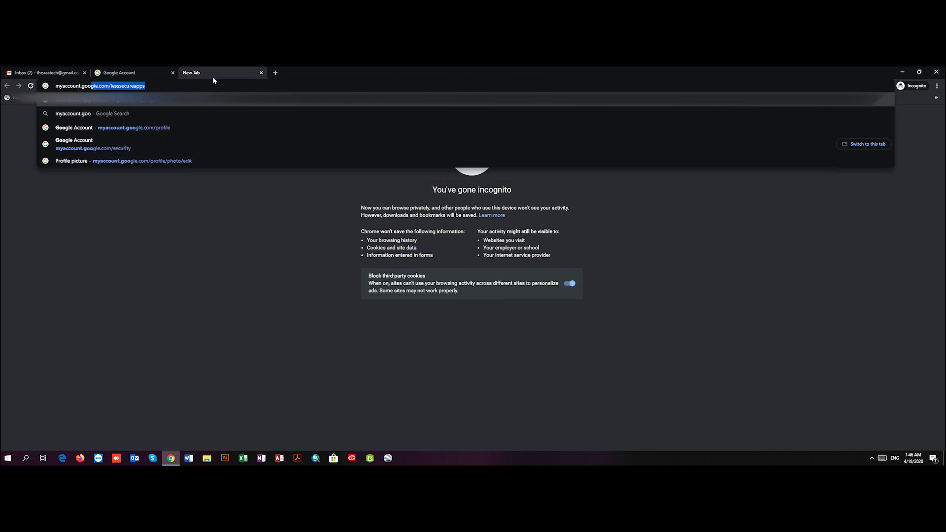
text(gle.com/)
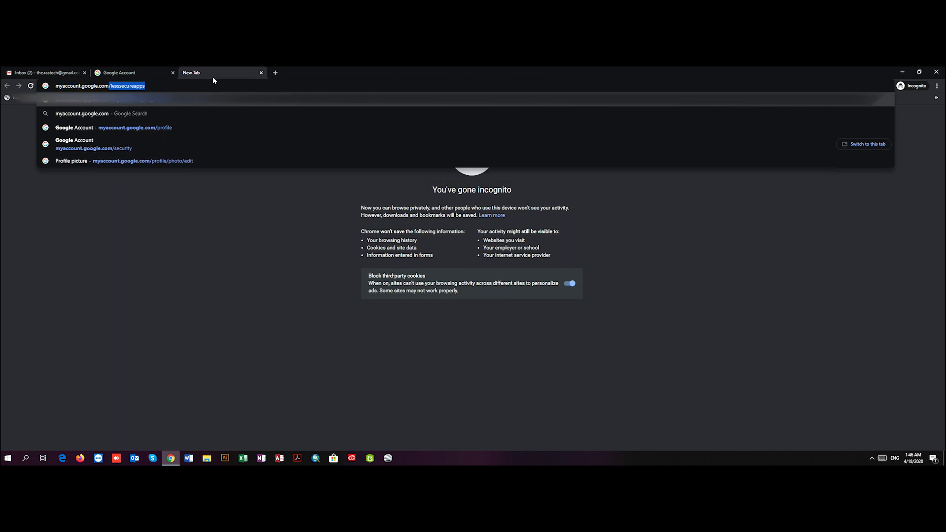
text(less)
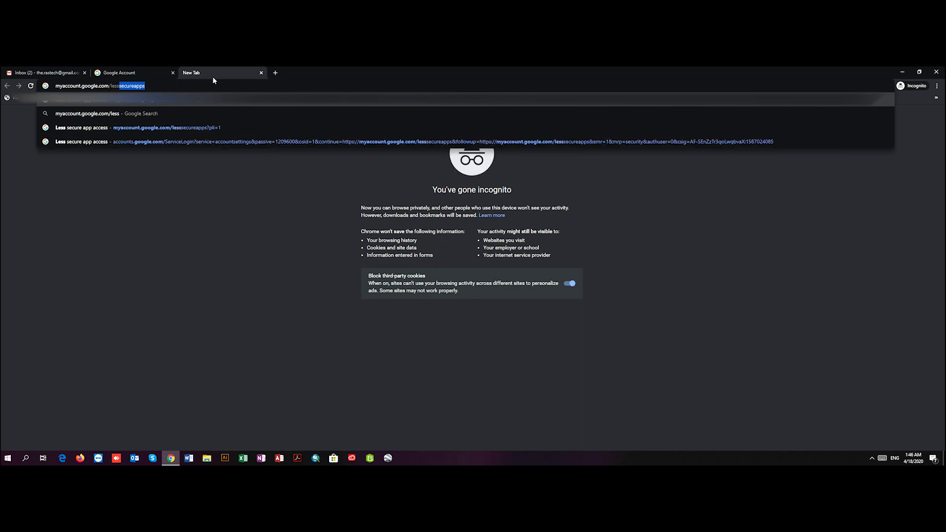
text(secure)
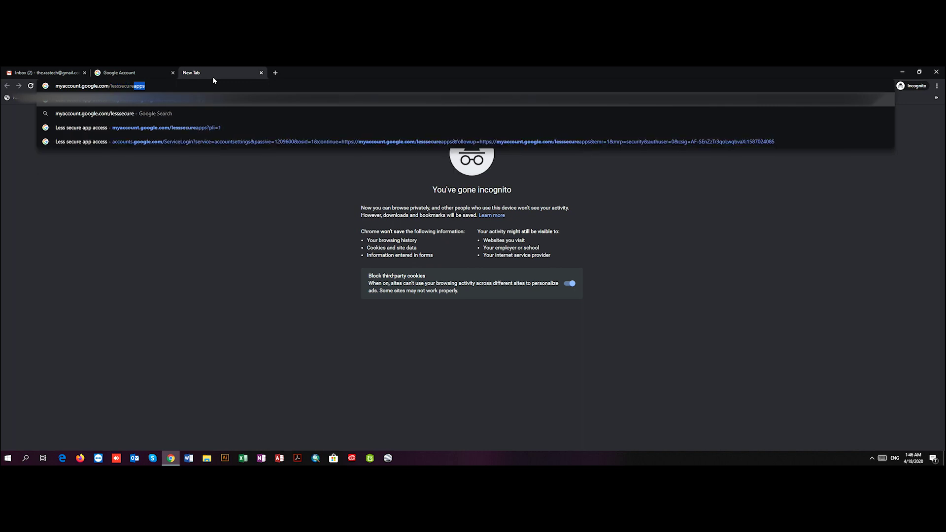
text(apps)
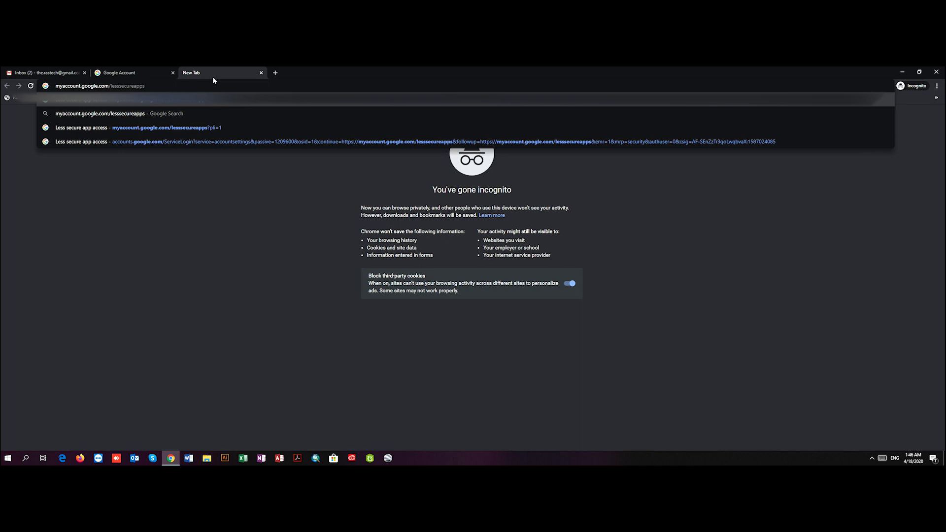
Load the Less secure app access page and switch Allow less secure apps ON
key(Return)
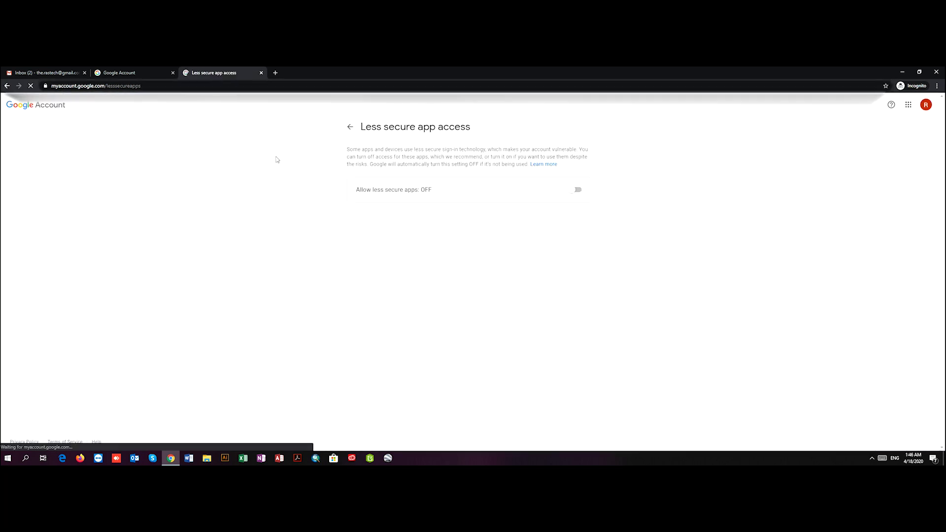
drag(420, 190, 490, 192)
click(578, 191)
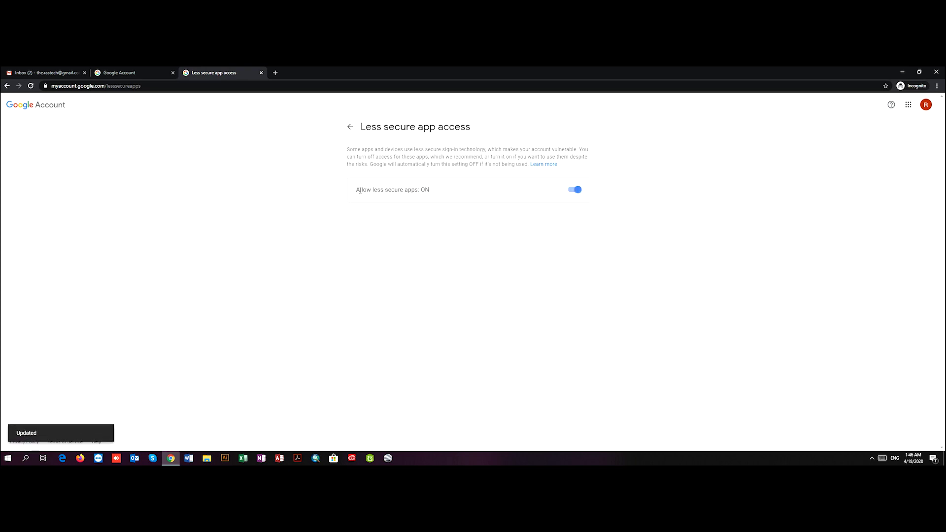
drag(357, 191, 419, 190)
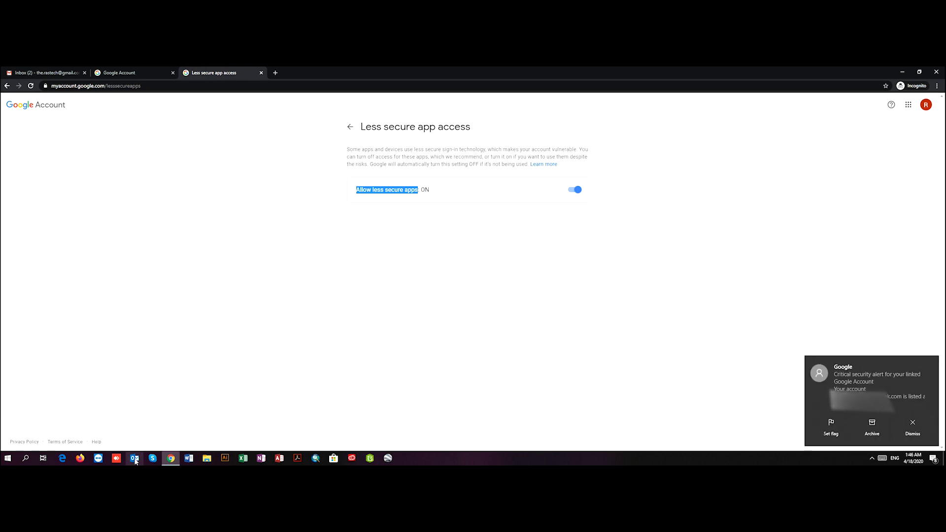
Launch Outlook and start a new account with Manual setup or additional server types
click(135, 459)
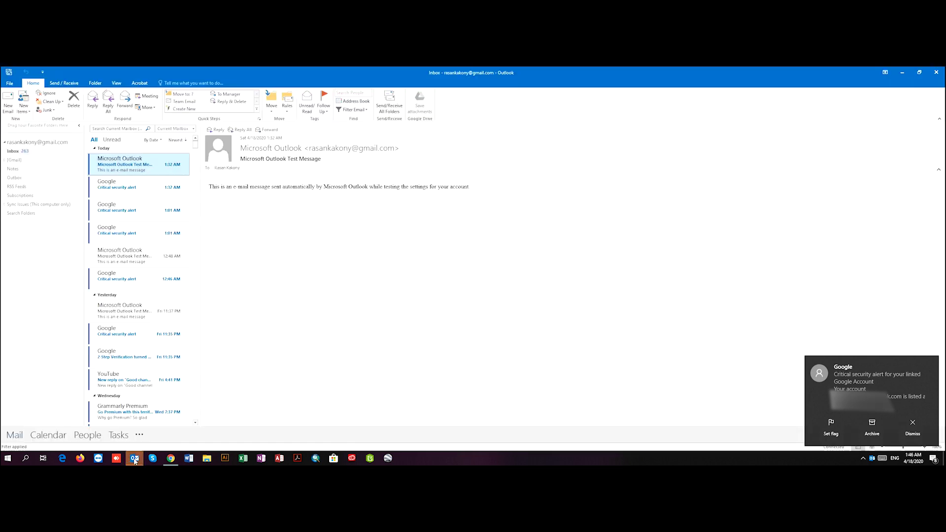
click(9, 82)
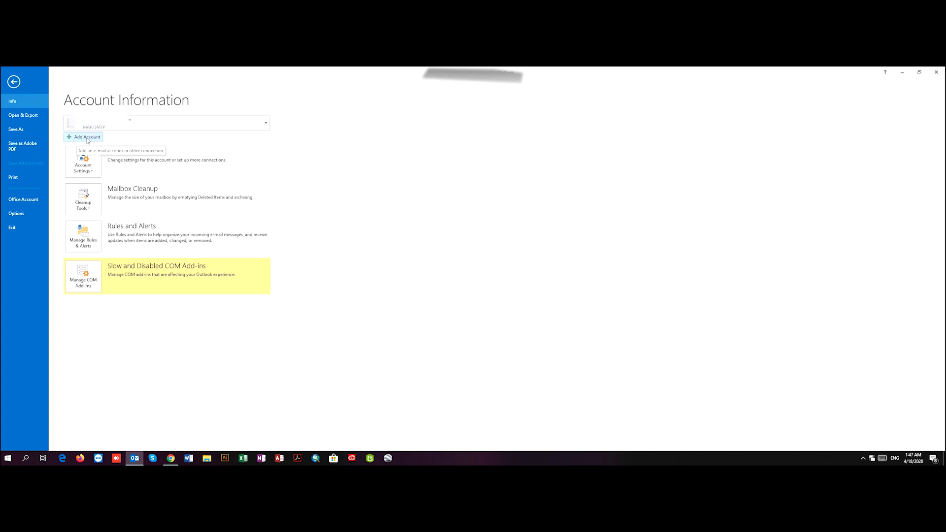
click(86, 138)
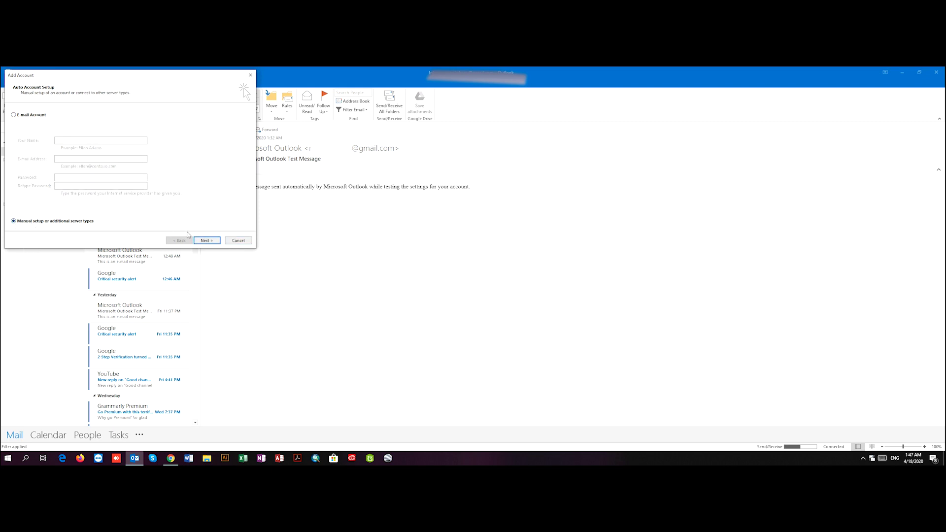
click(210, 241)
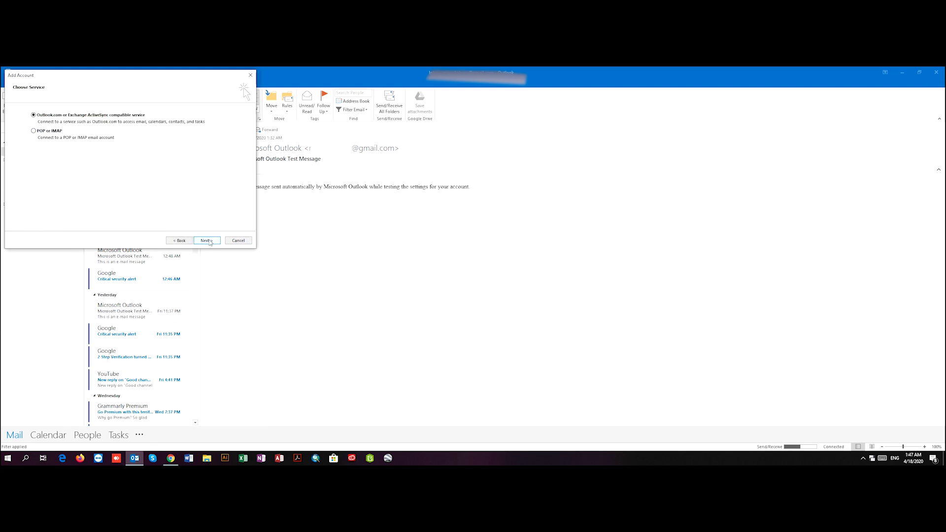
Choose the POP or IMAP service and enter the user's display name
click(34, 131)
click(207, 242)
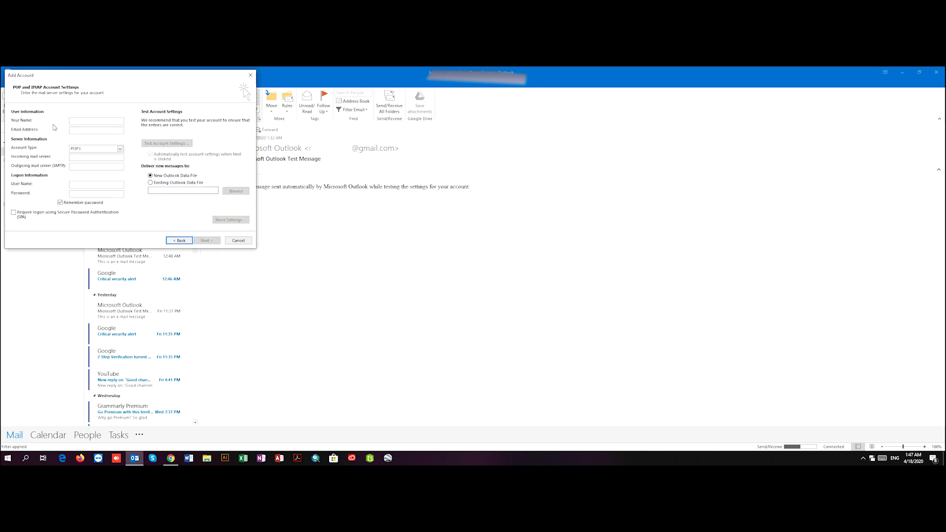
click(96, 121)
text(Ras Tech)
Set account type IMAP with imap.gmail.com incoming and smtp.gmail.com outgoing servers
key(Tab)
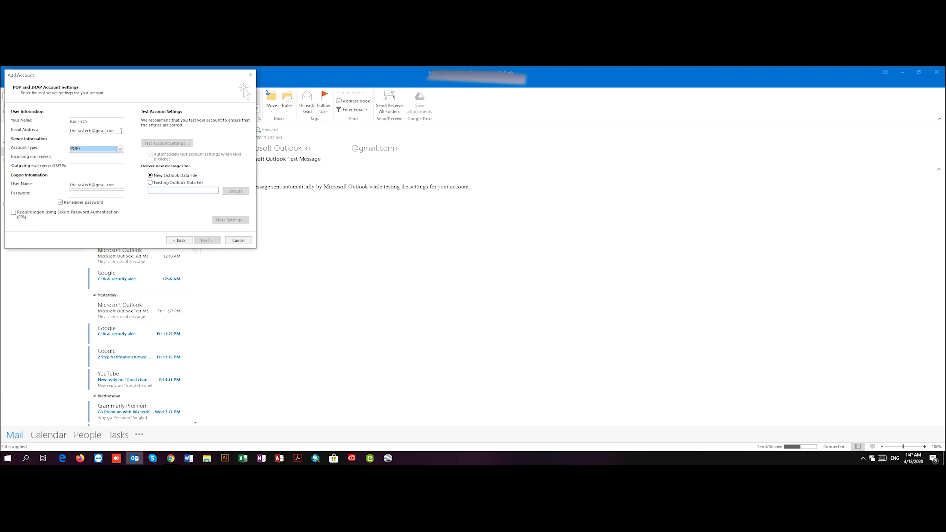
key(i)
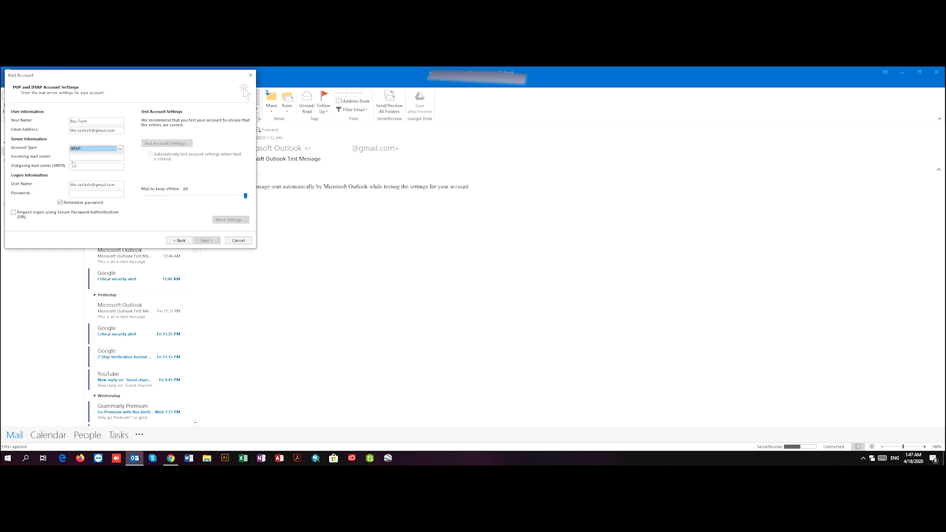
click(120, 149)
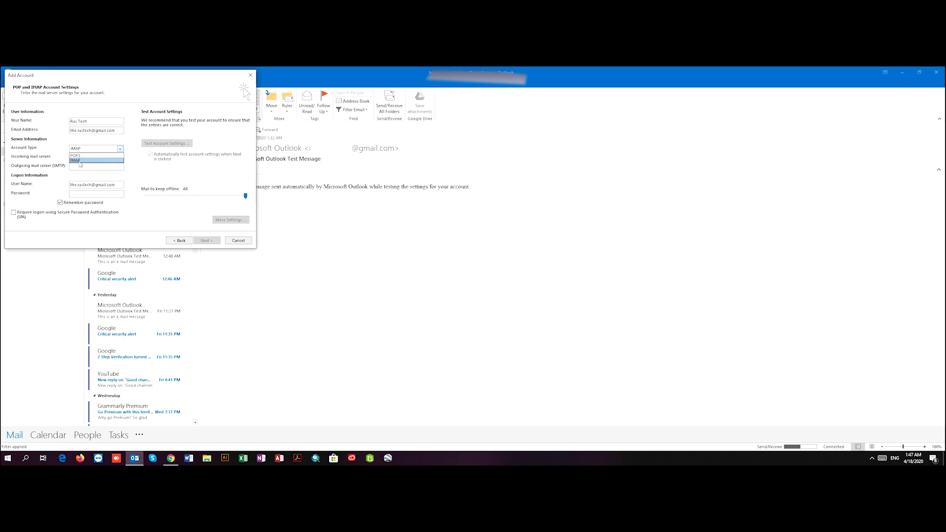
click(73, 160)
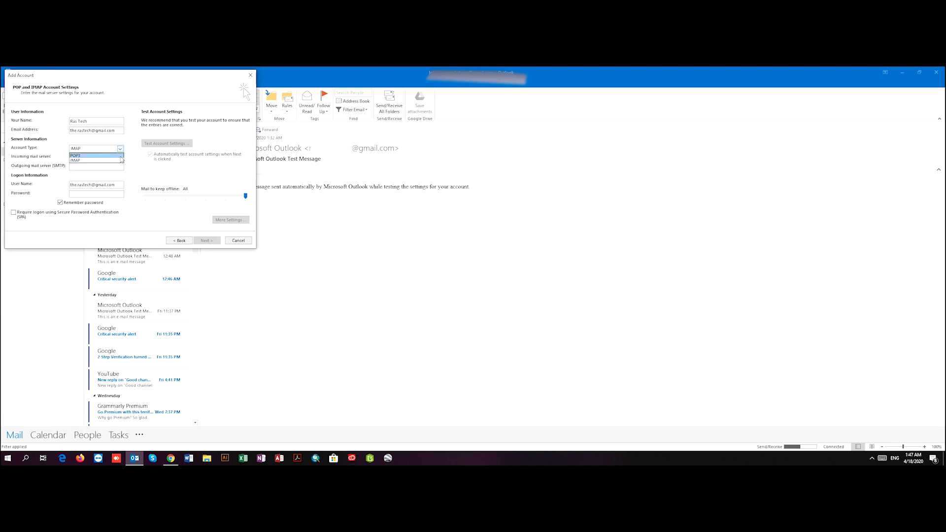
click(84, 158)
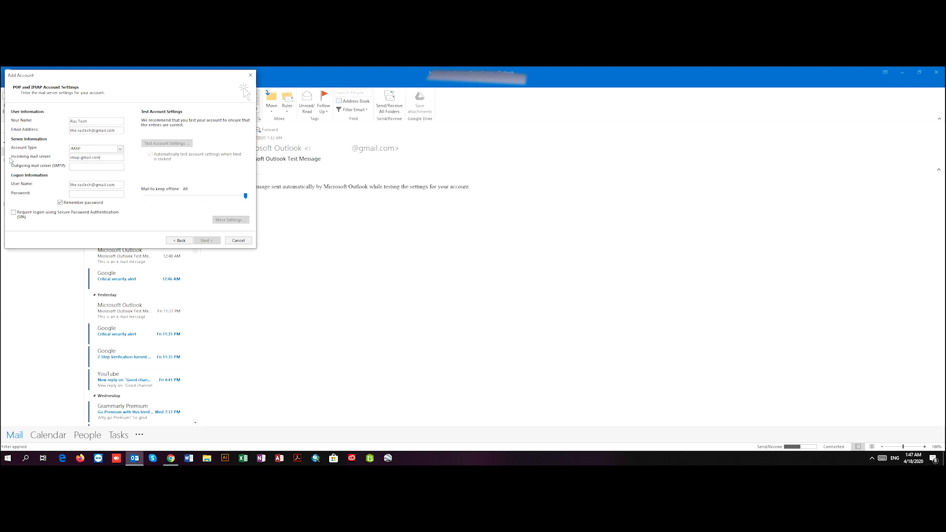
click(97, 166)
text(smtp.gmail.com)
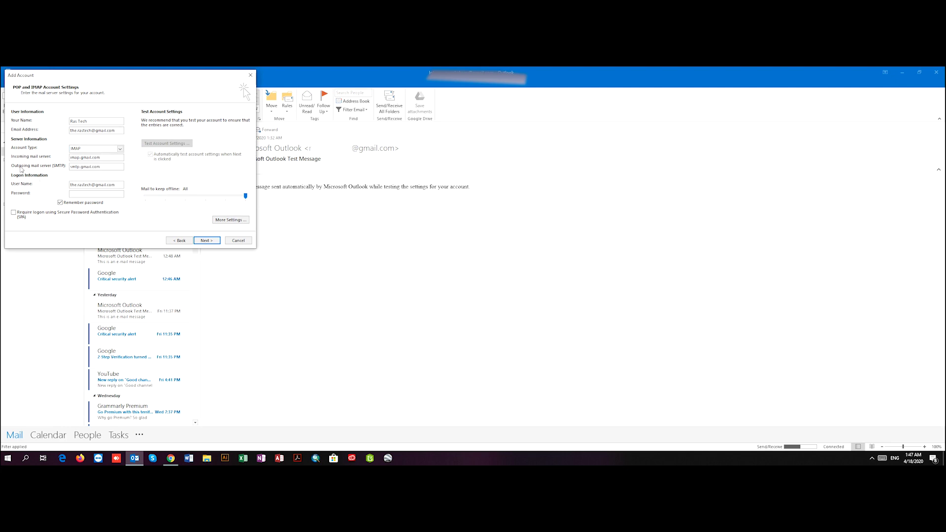
click(227, 220)
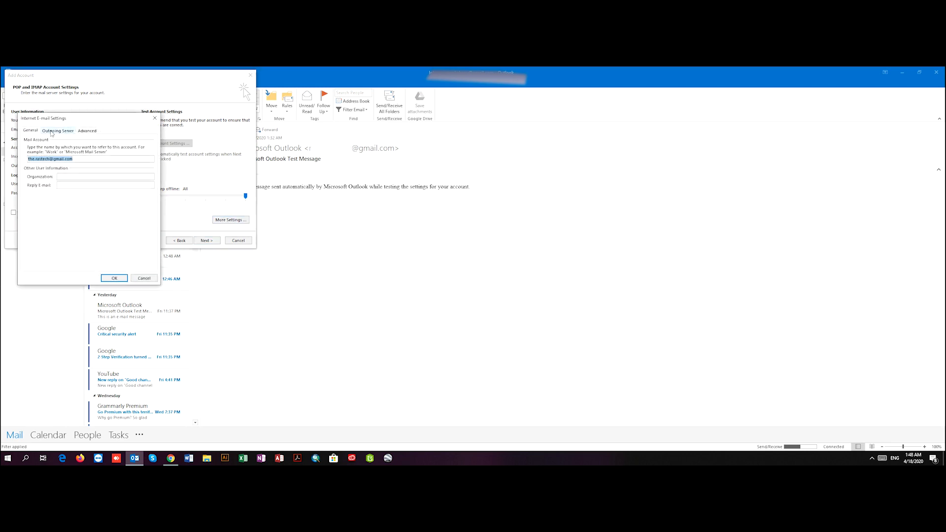
Set incoming IMAP port 993 and outgoing SMTP port 465, both using SSL encryption
click(54, 132)
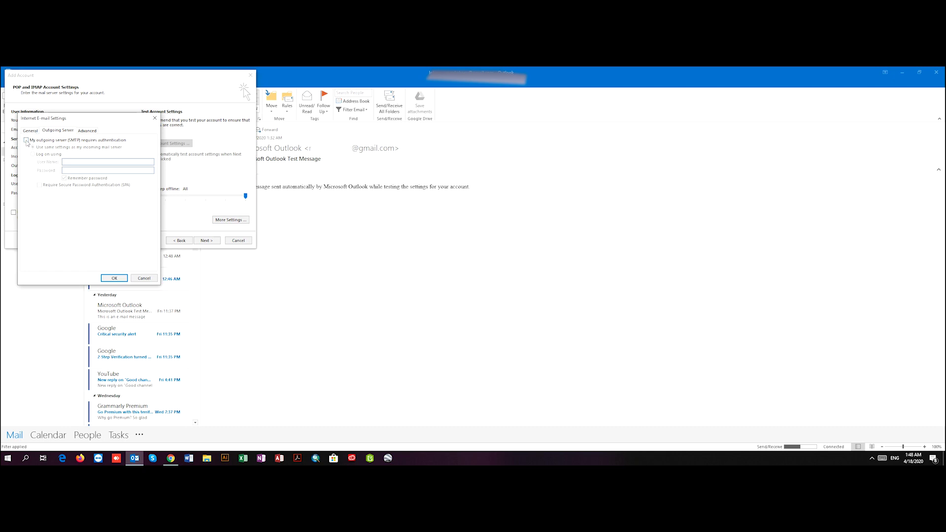
click(87, 131)
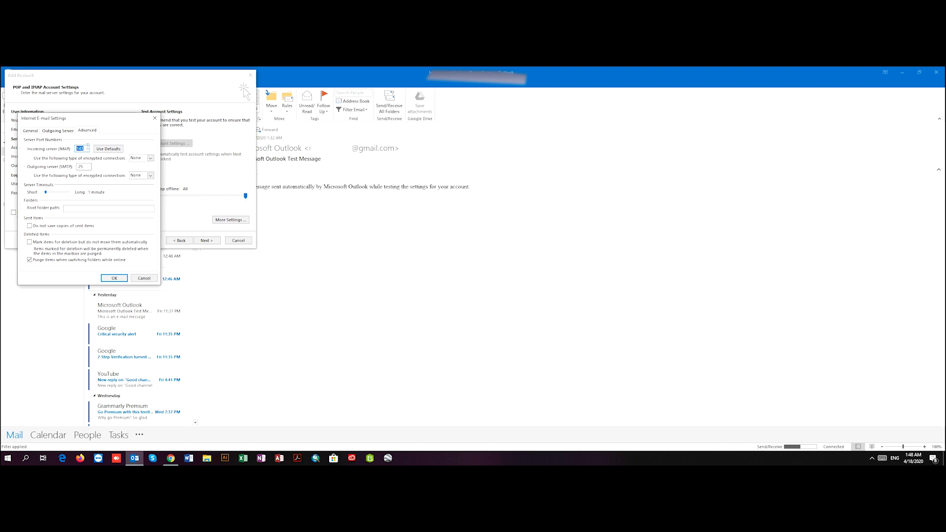
text(993)
key(Tab)
click(86, 167)
click(145, 159)
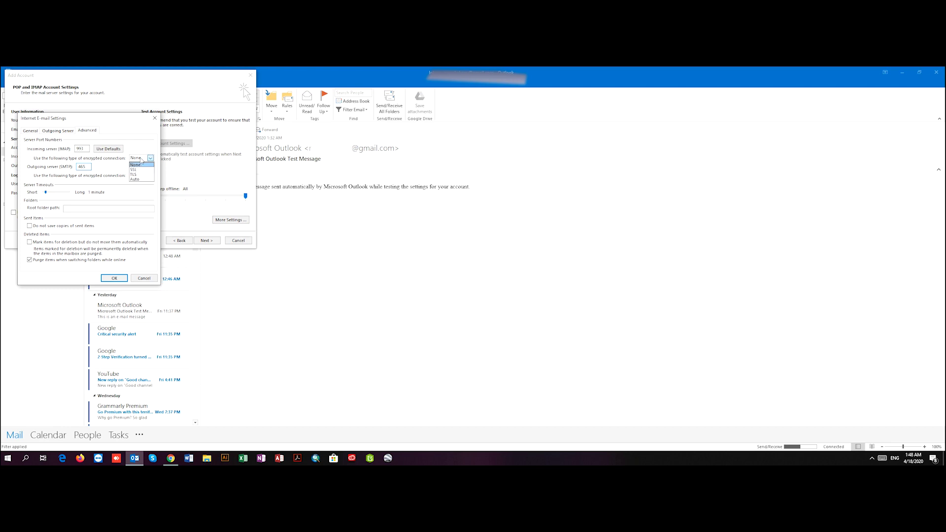
click(139, 171)
click(144, 175)
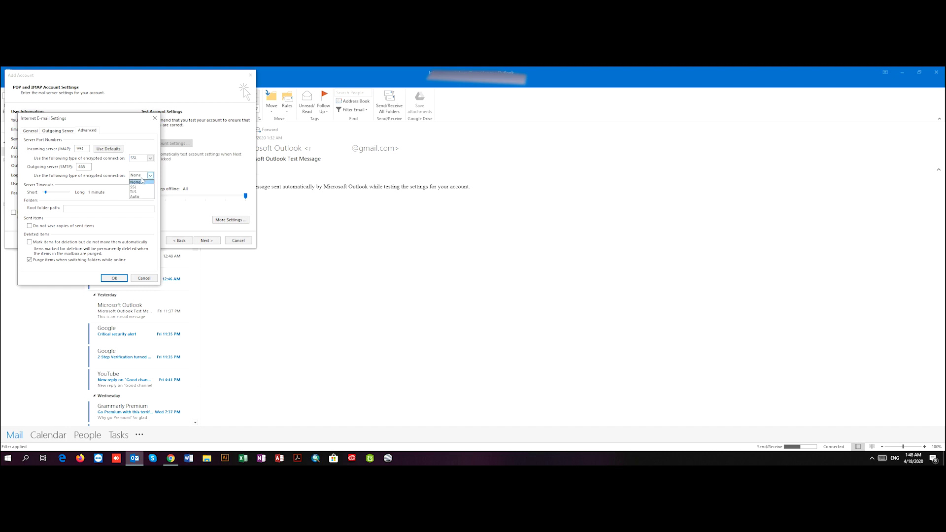
click(138, 186)
click(88, 168)
click(117, 278)
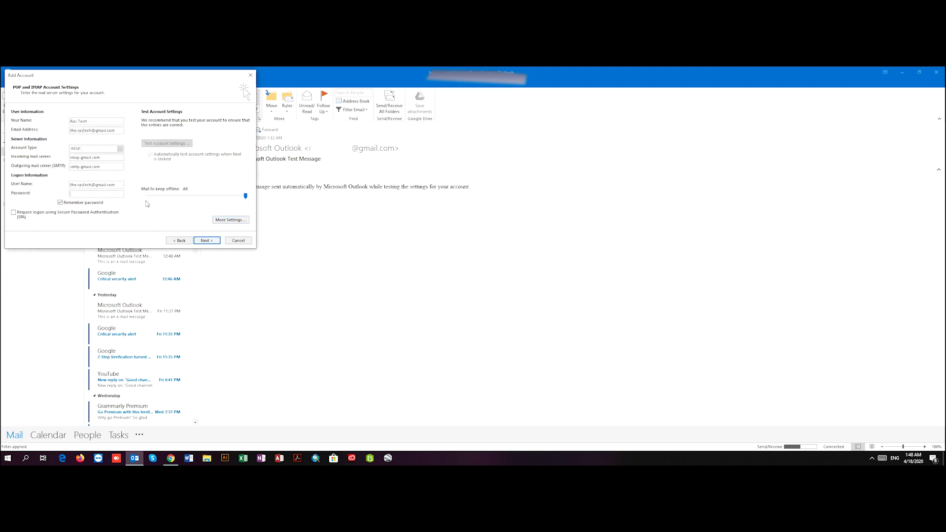
Enter the account password, pass the settings test, and finish adding the account
text(**)
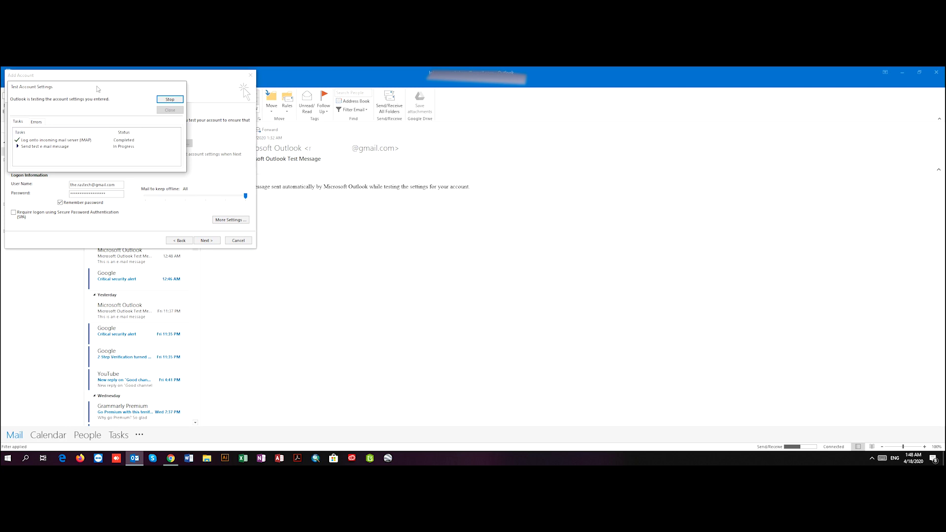
drag(98, 89, 201, 137)
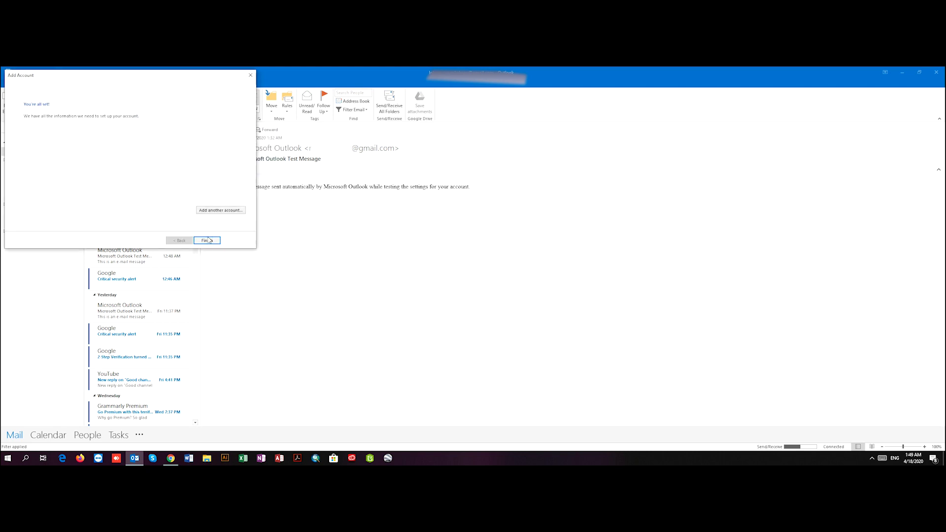
click(207, 242)
Open the new Gmail account's Inbox in the folder pane
click(25, 239)
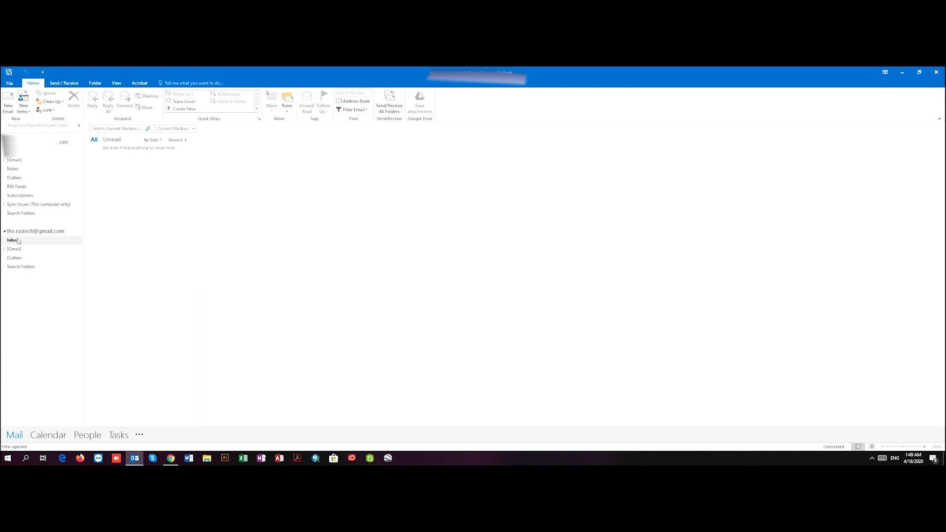